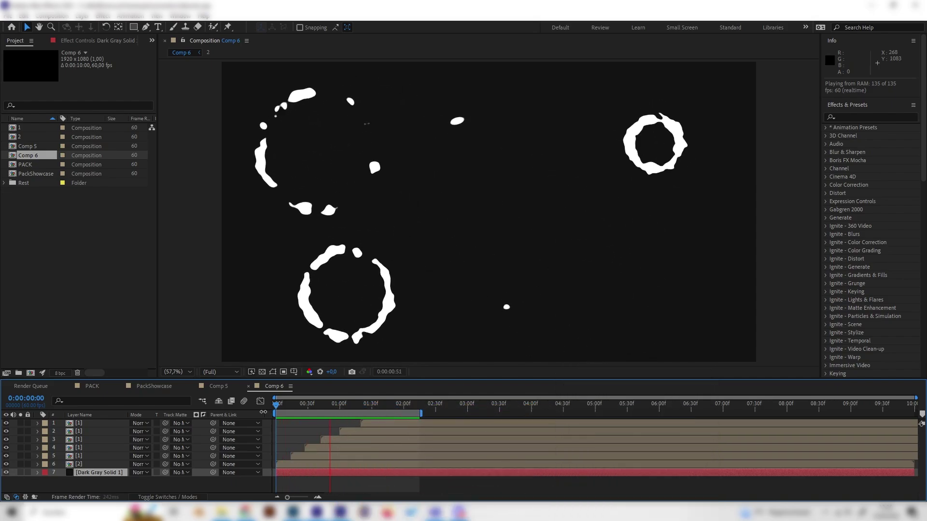
# Create Comp 7 with a Dark Gray Solid 2 background layer.
pyautogui.rightClick(99, 245)
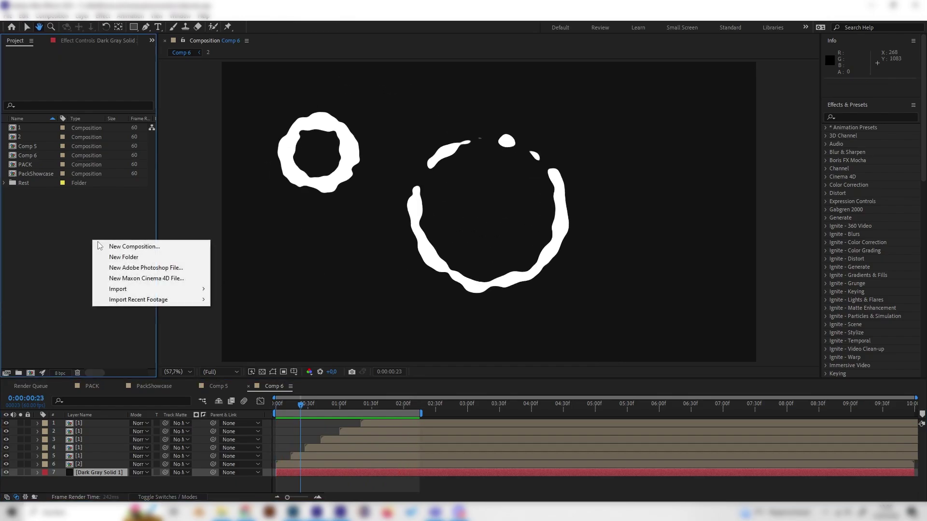
pyautogui.click(99, 246)
pyautogui.click(462, 312)
pyautogui.rightClick(178, 432)
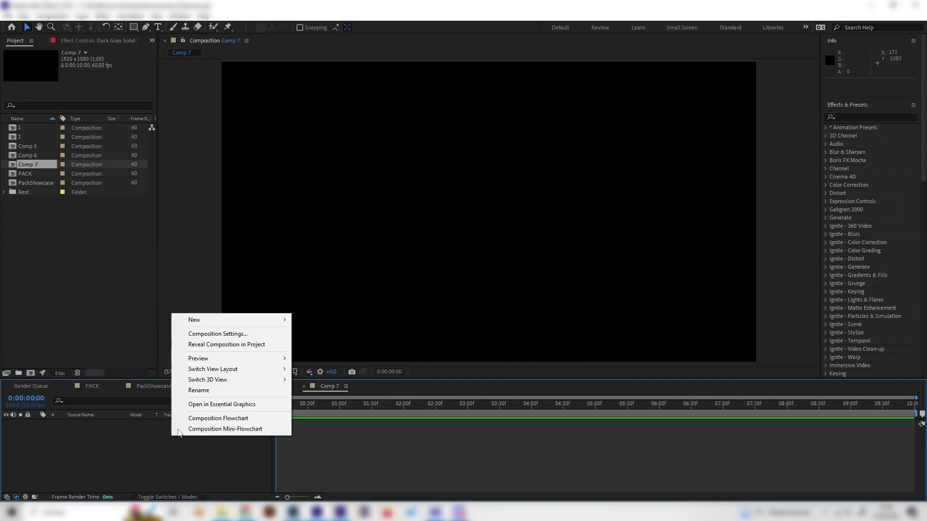
pyautogui.moveTo(194, 319)
pyautogui.click(318, 344)
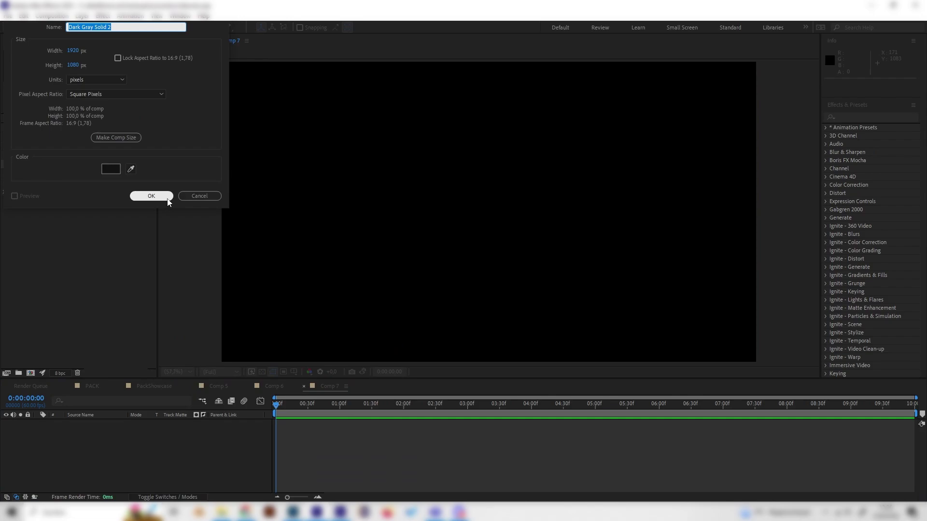
pyautogui.click(151, 196)
pyautogui.click(220, 460)
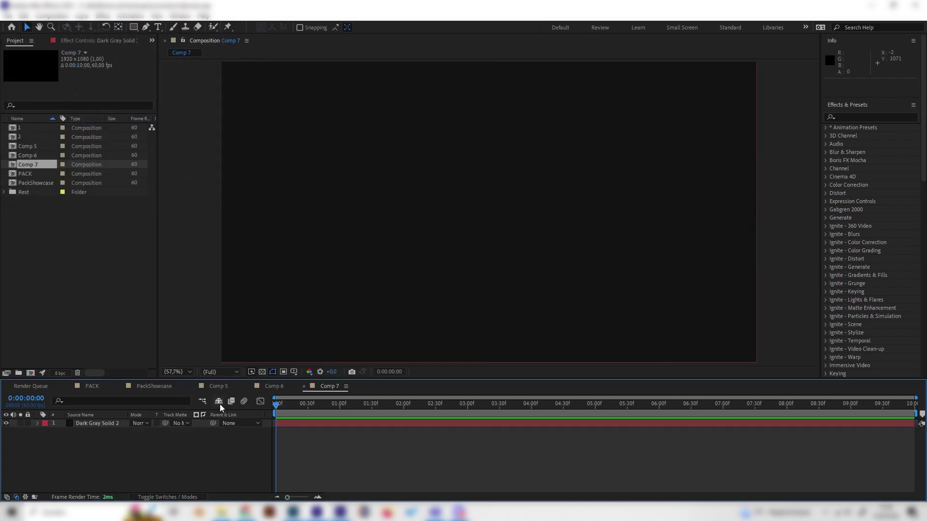
# Add Shape Layer 1 and expand its contents to add a shape element.
pyautogui.rightClick(209, 436)
pyautogui.click(259, 310)
pyautogui.rightClick(212, 467)
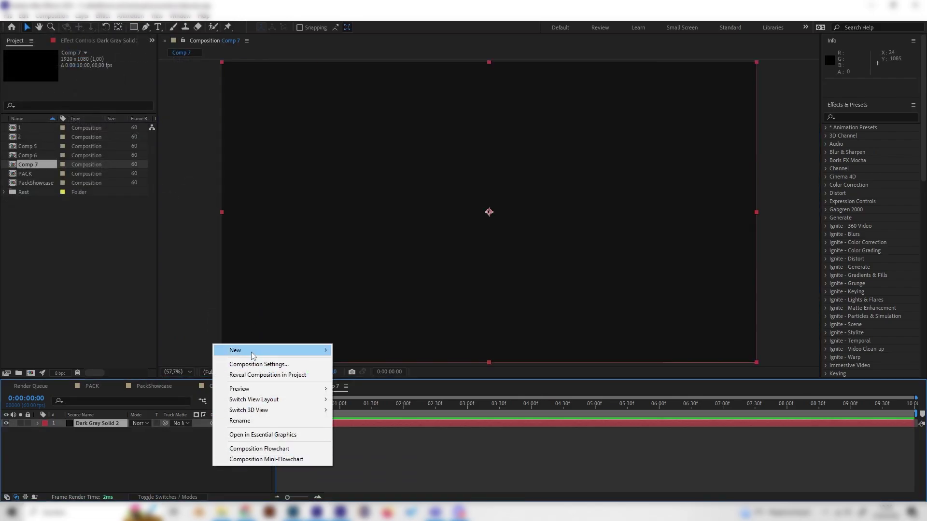
pyautogui.moveTo(252, 353)
pyautogui.click(371, 416)
pyautogui.press('q')
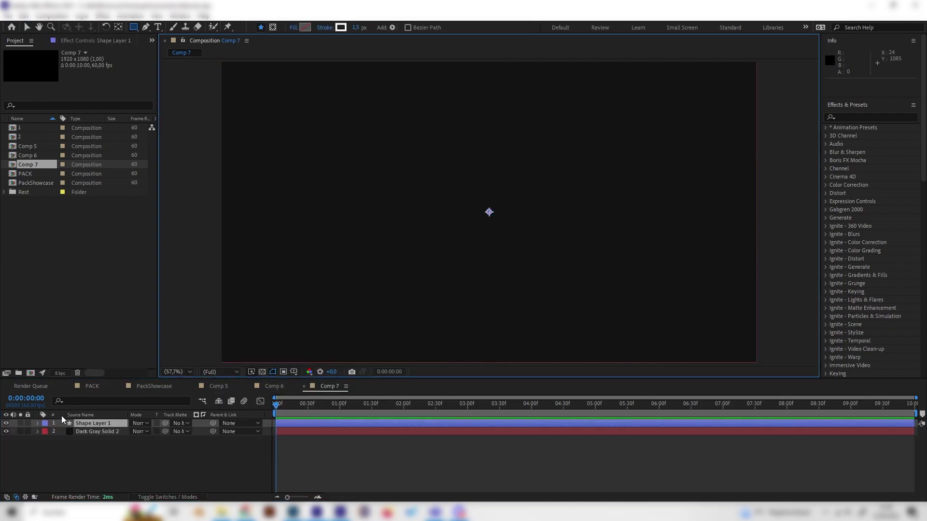
pyautogui.click(38, 423)
pyautogui.click(202, 431)
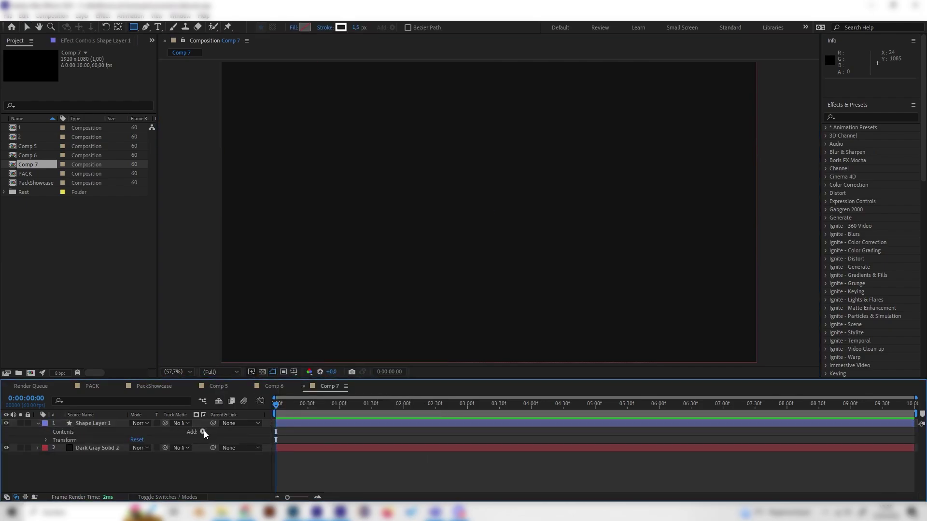
# Add Ellipse Path 1 and set its Size to 0 at the start of the composition.
pyautogui.click(248, 245)
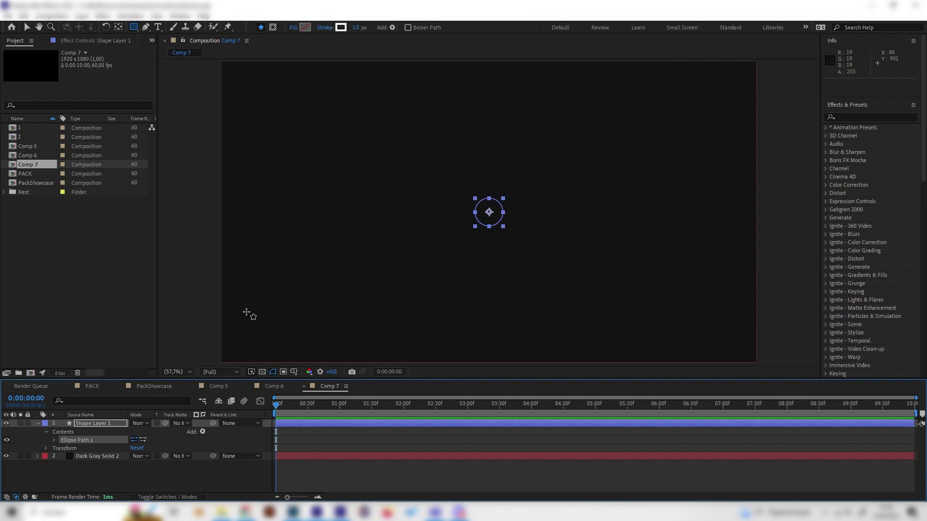
pyautogui.click(57, 440)
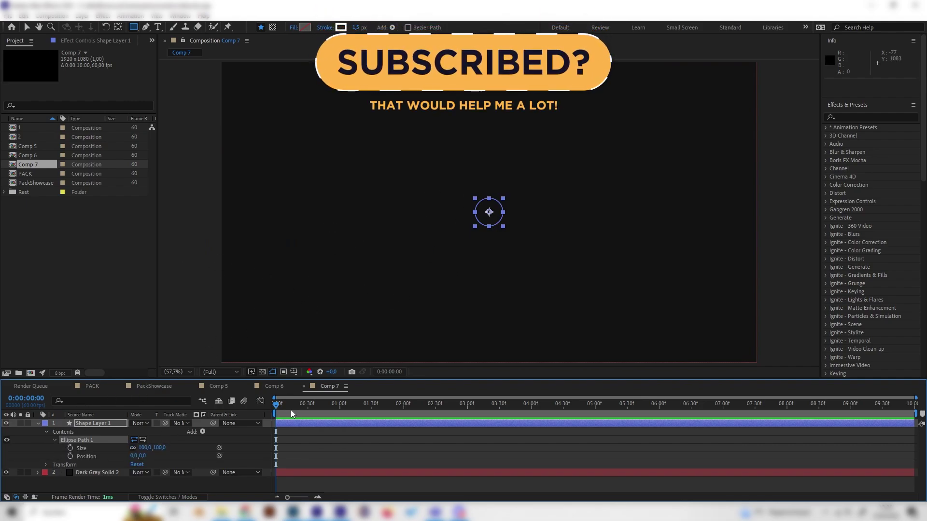
pyautogui.press('Home')
pyautogui.click(159, 448)
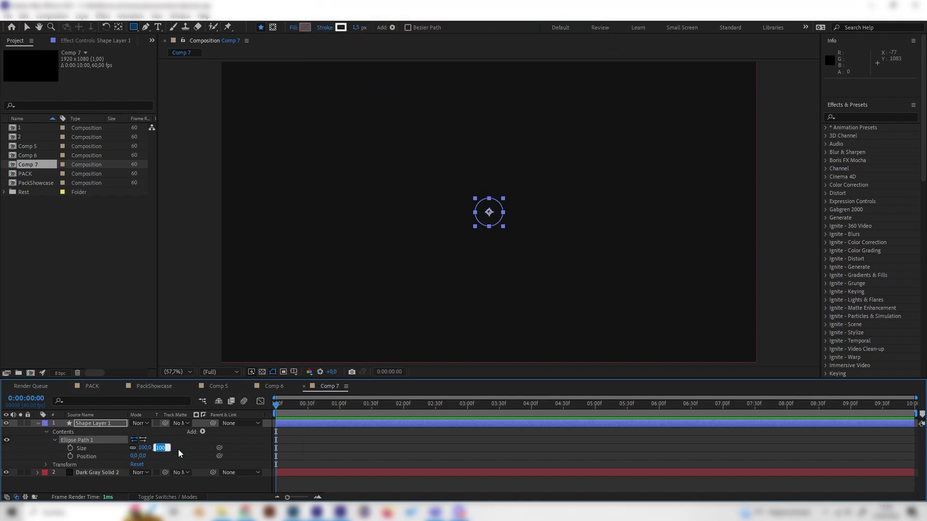
pyautogui.write('0')
pyautogui.press('Return')
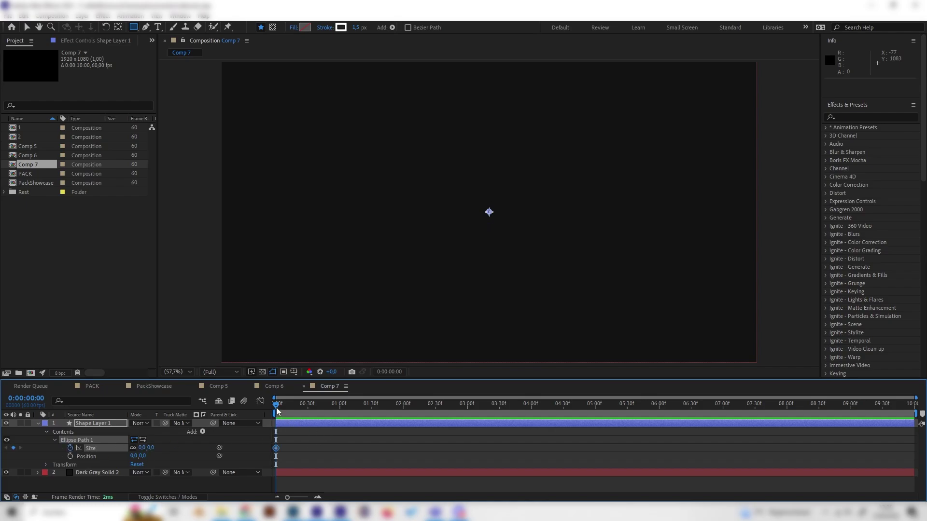
# Key the ellipse Size to 644 at 0:00:01:29.
pyautogui.moveTo(277, 411); pyautogui.dragTo(359, 419)
pyautogui.moveTo(141, 448); pyautogui.dragTo(434, 443)
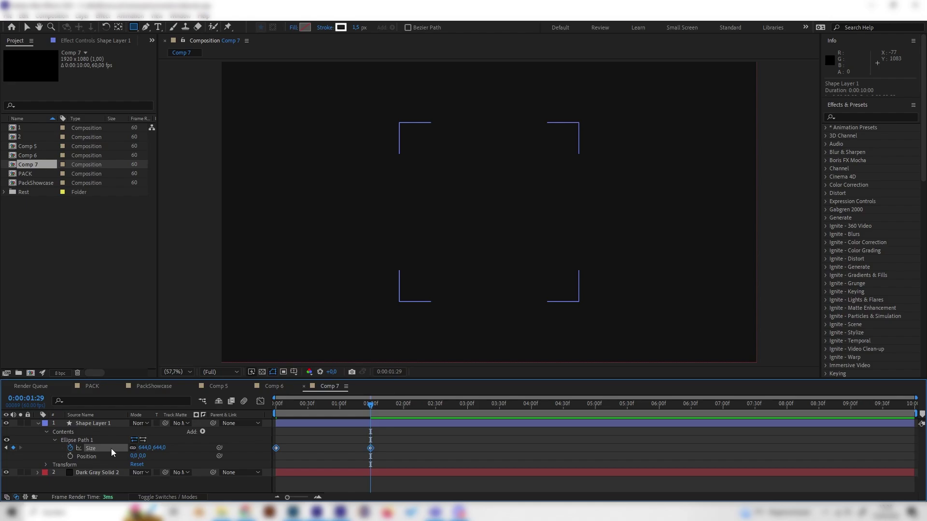
pyautogui.click(111, 448)
# Add a Stroke to the ellipse in Shape Layer 1.
pyautogui.moveTo(365, 408); pyautogui.dragTo(339, 417)
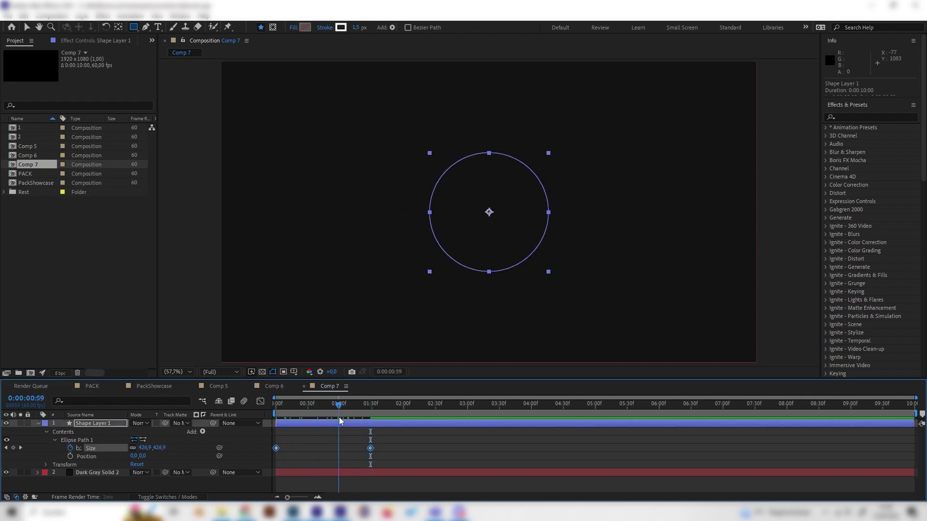
pyautogui.click(181, 457)
pyautogui.click(203, 431)
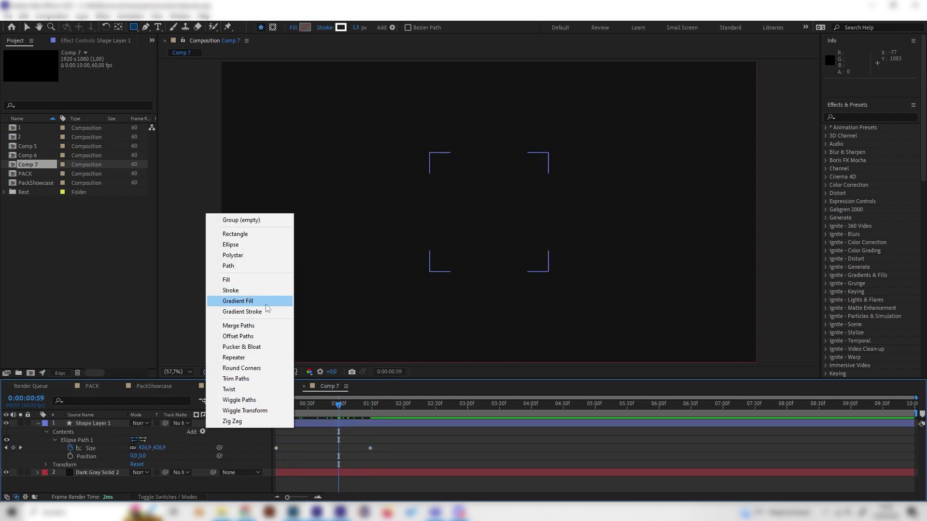
pyautogui.click(198, 437)
pyautogui.click(203, 432)
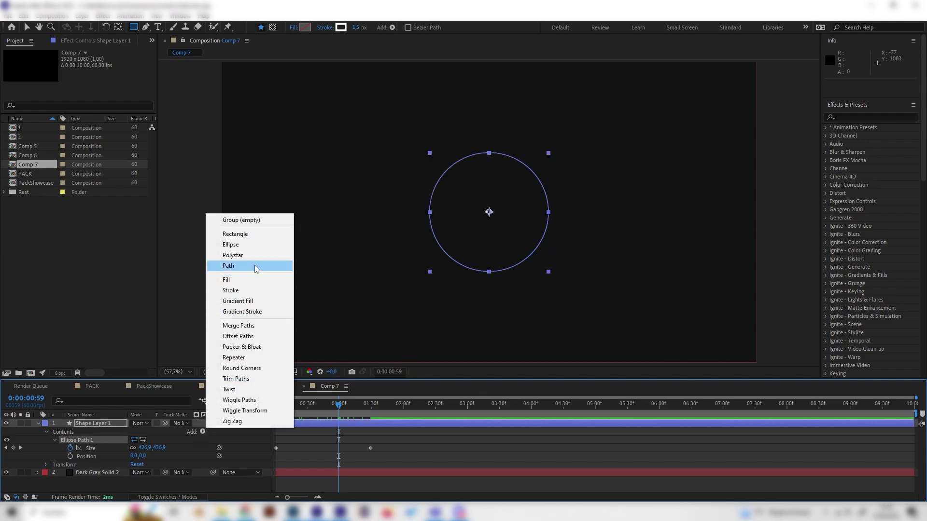
pyautogui.click(258, 292)
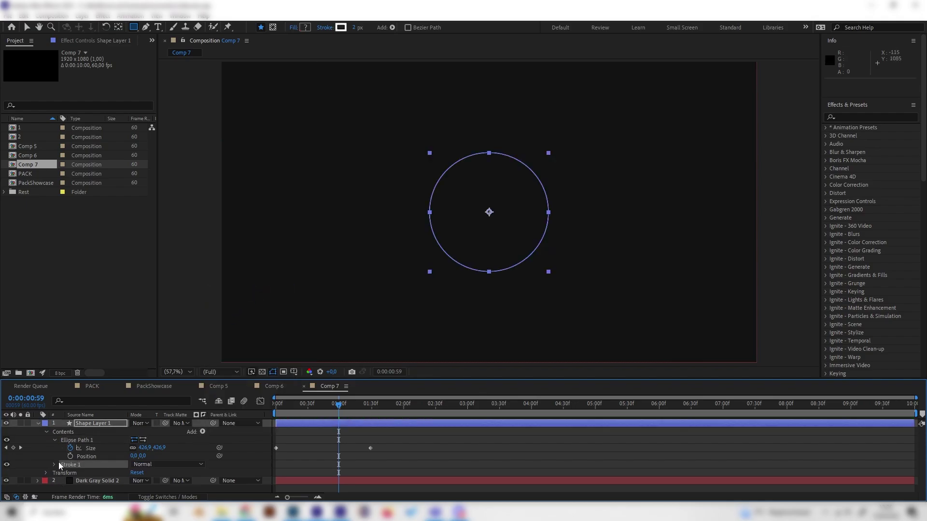
pyautogui.scroll(-3, 58, 464)
# Set Stroke Width to 75 px, after first trying 50.
pyautogui.click(134, 456)
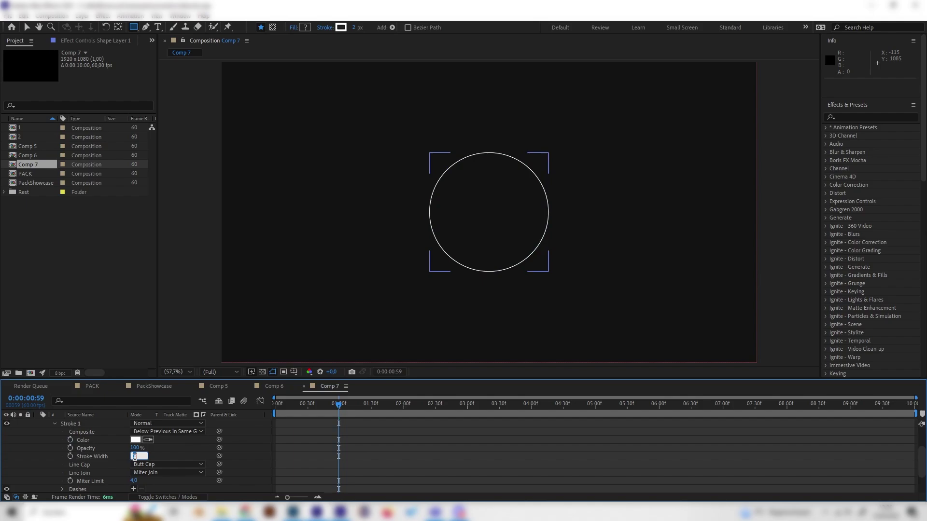
pyautogui.write('50')
pyautogui.press('Return')
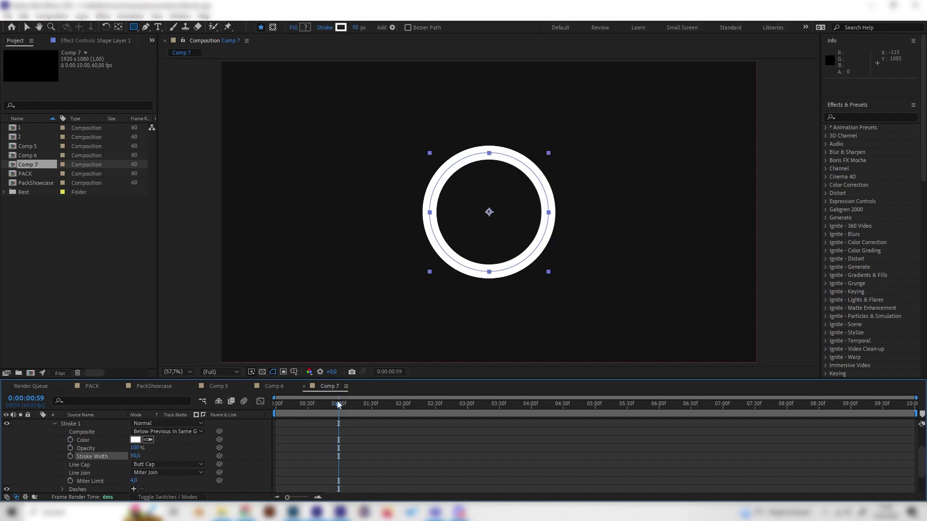
pyautogui.moveTo(339, 405)
pyautogui.mouseDown()
pyautogui.moveTo(387, 408)
pyautogui.moveTo(345, 412)
pyautogui.mouseUp()
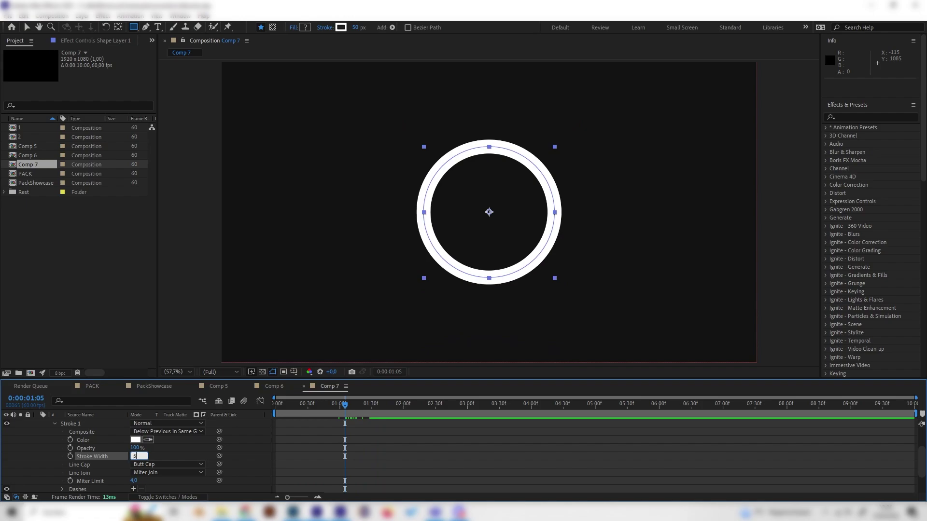
pyautogui.write('75')
pyautogui.press('Return')
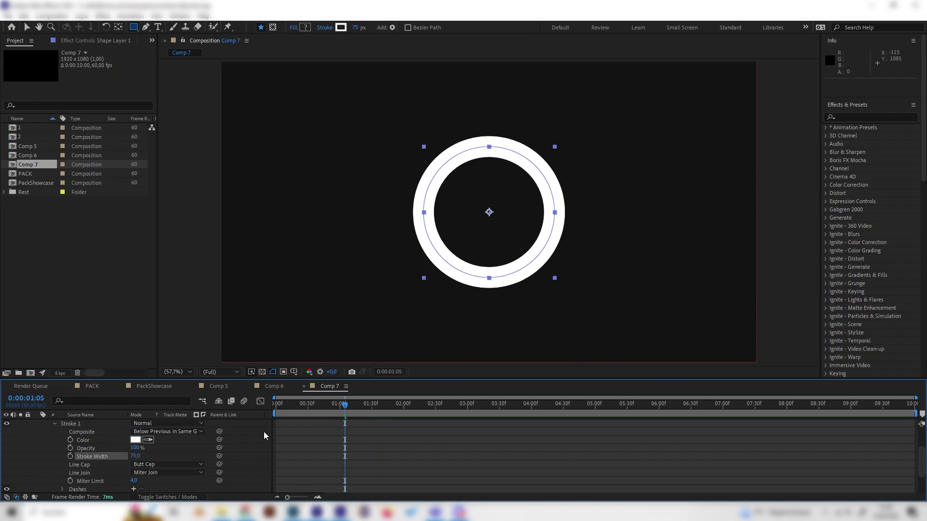
pyautogui.moveTo(340, 407); pyautogui.dragTo(259, 423)
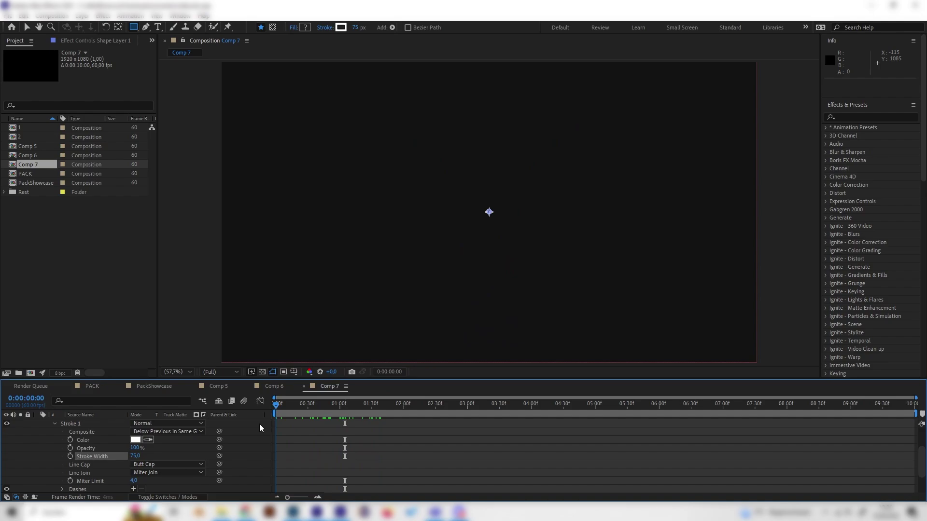
pyautogui.press('space')
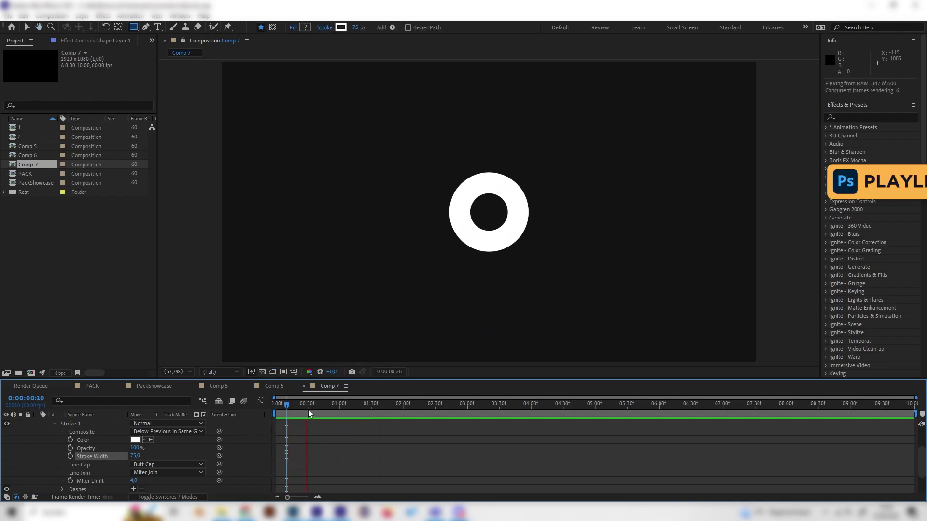
pyautogui.press('space')
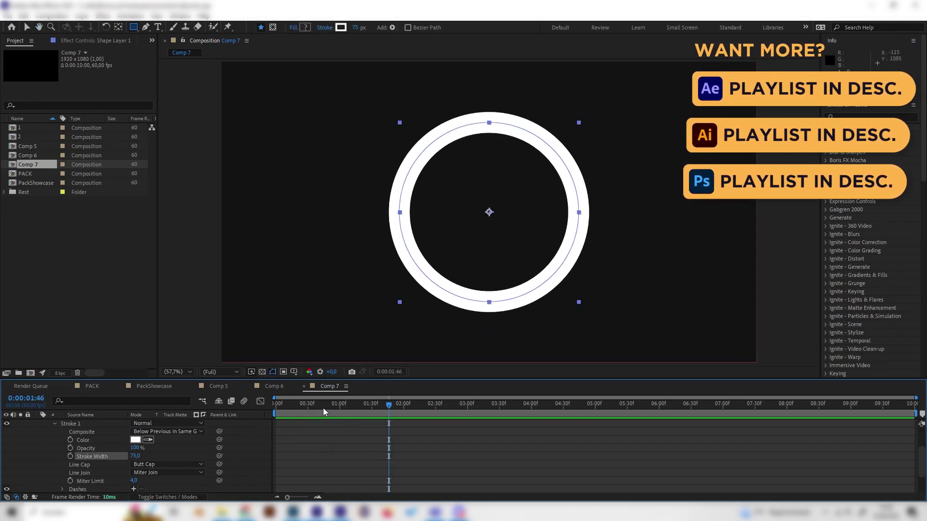
pyautogui.moveTo(322, 408)
pyautogui.mouseDown()
pyautogui.moveTo(294, 409)
pyautogui.moveTo(309, 410)
pyautogui.mouseUp()
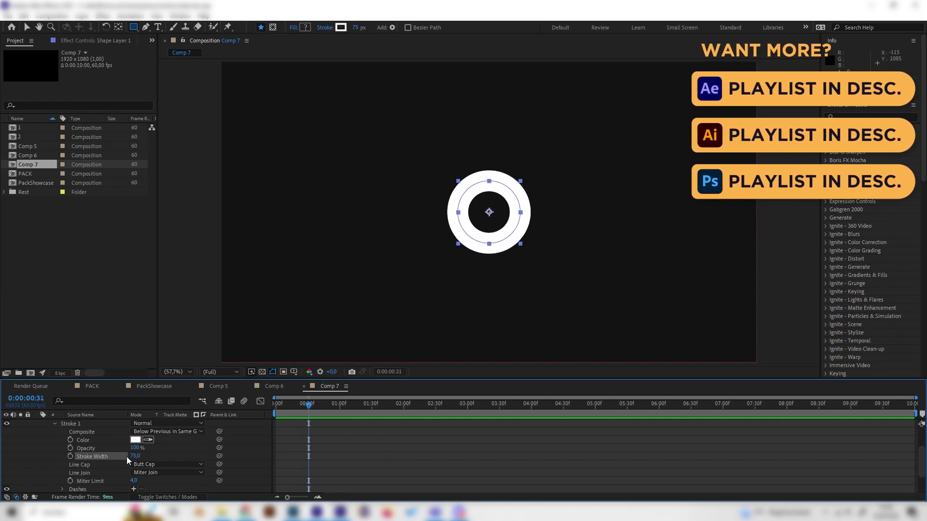
pyautogui.scroll(2, 147, 453)
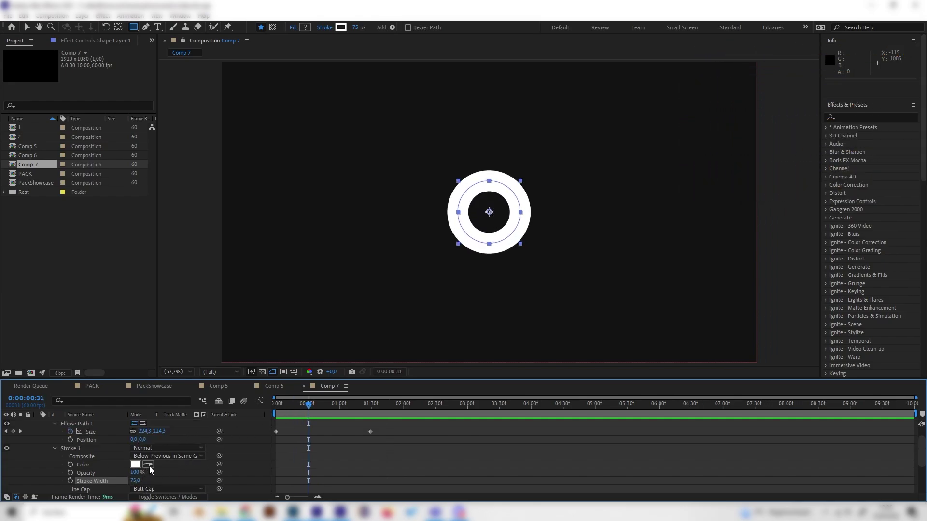
pyautogui.click(110, 433)
pyautogui.scroll(1, 103, 461)
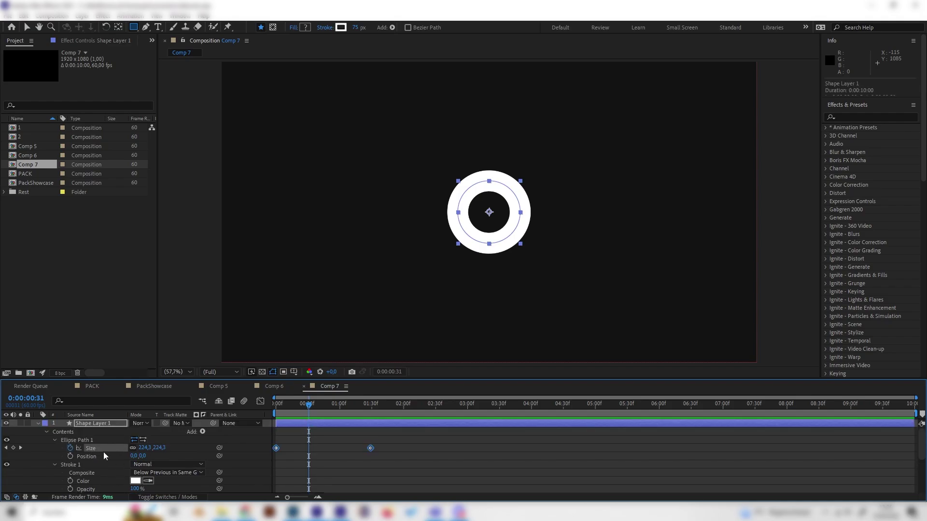
# Apply Easy Ease to both Size keyframes and pull the first keyframe's handle up in the Graph Editor.
pyautogui.click(260, 401)
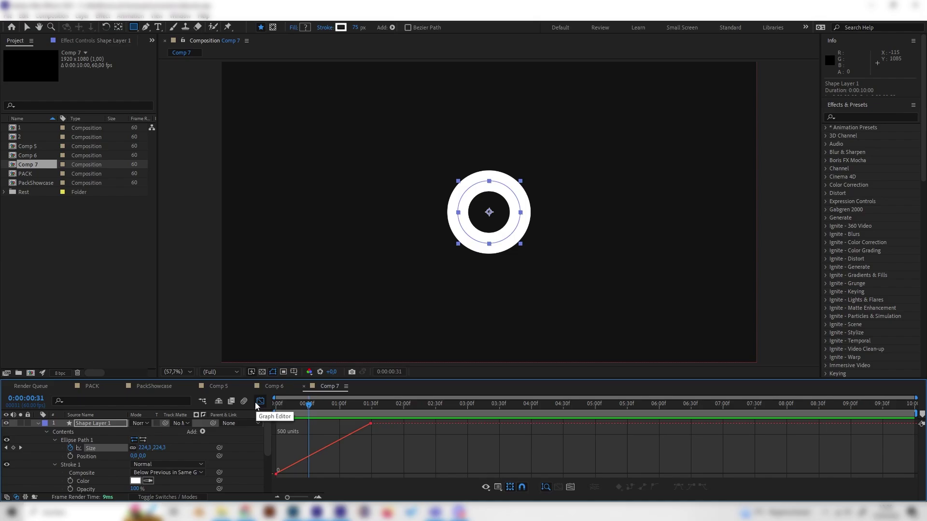
pyautogui.click(102, 447)
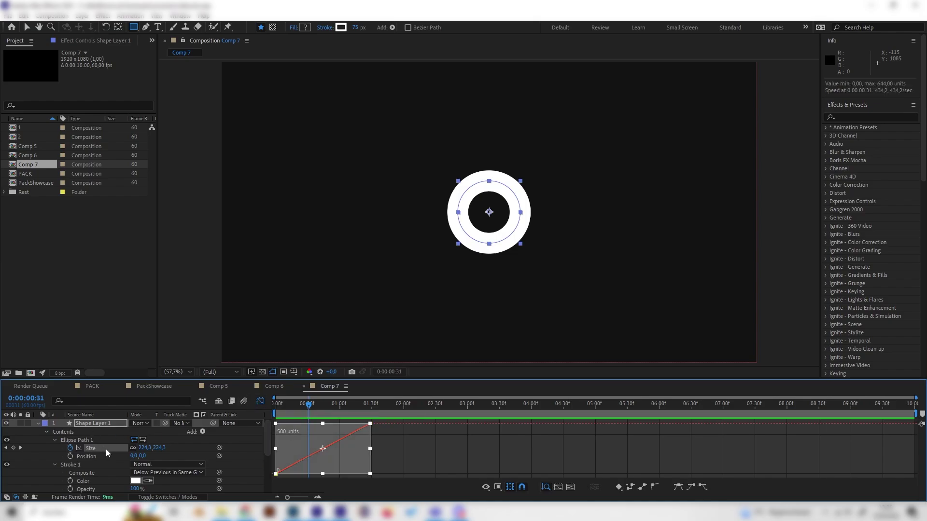
pyautogui.click(678, 488)
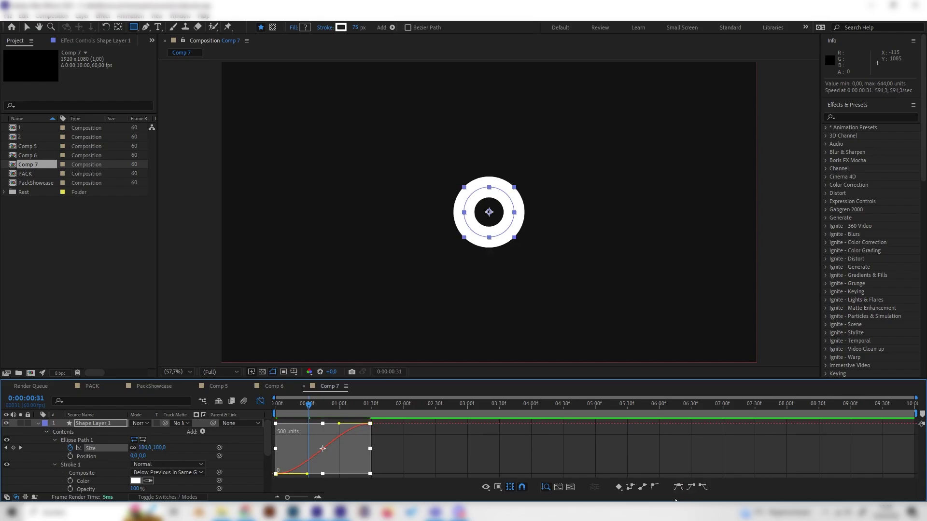
pyautogui.click(397, 451)
pyautogui.click(276, 474)
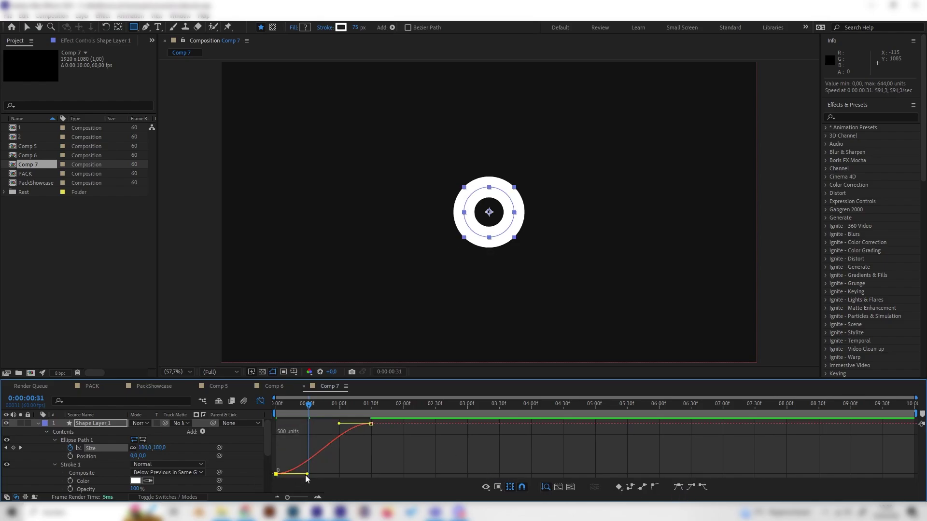
pyautogui.moveTo(305, 473); pyautogui.dragTo(273, 408)
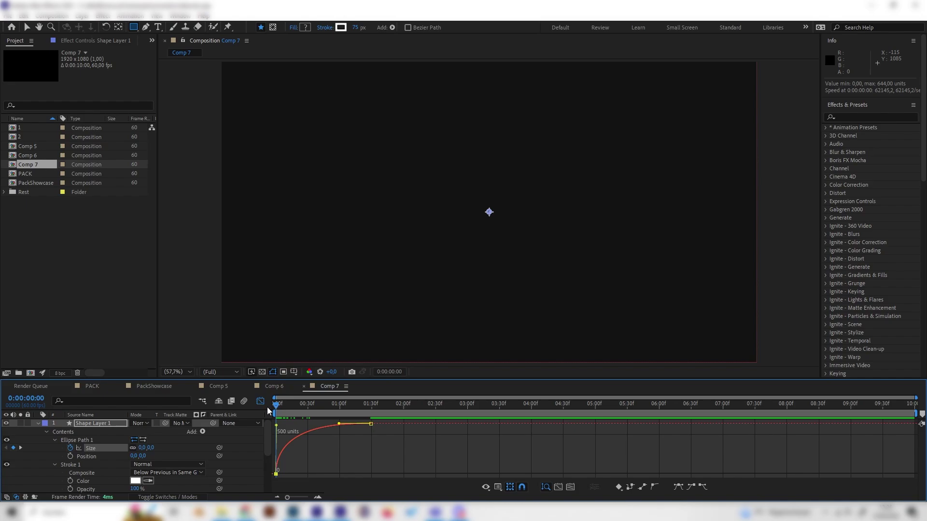
# Preview the ring, then set a Stroke Width keyframe of 75 at 0:00.
pyautogui.press('space')
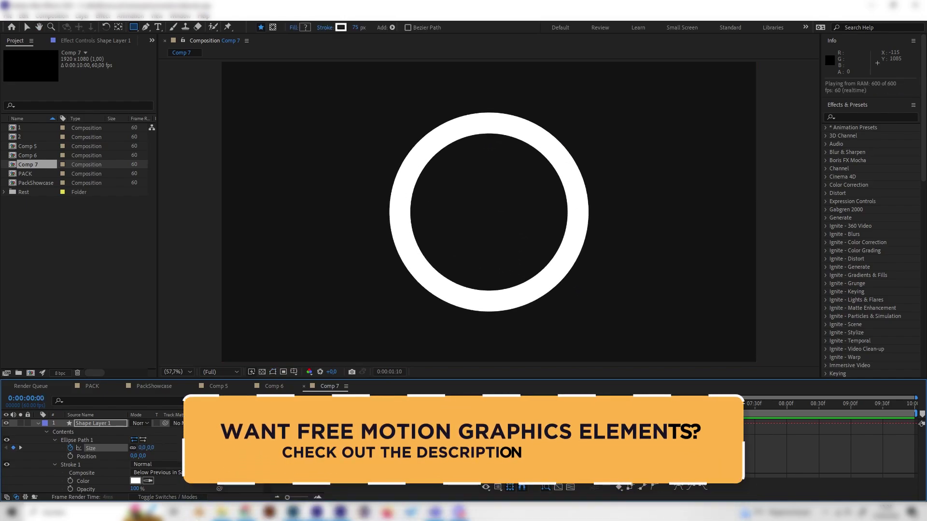
pyautogui.press('space')
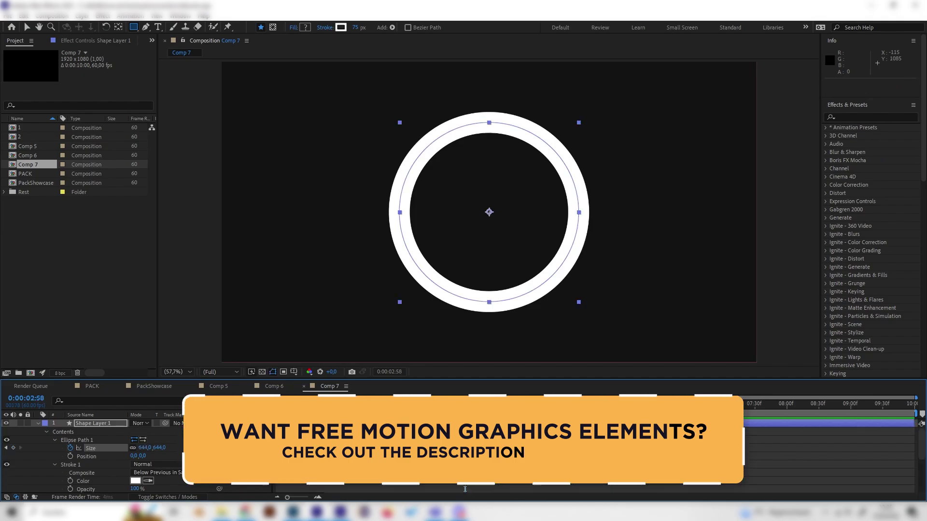
pyautogui.moveTo(465, 489); pyautogui.dragTo(441, 489)
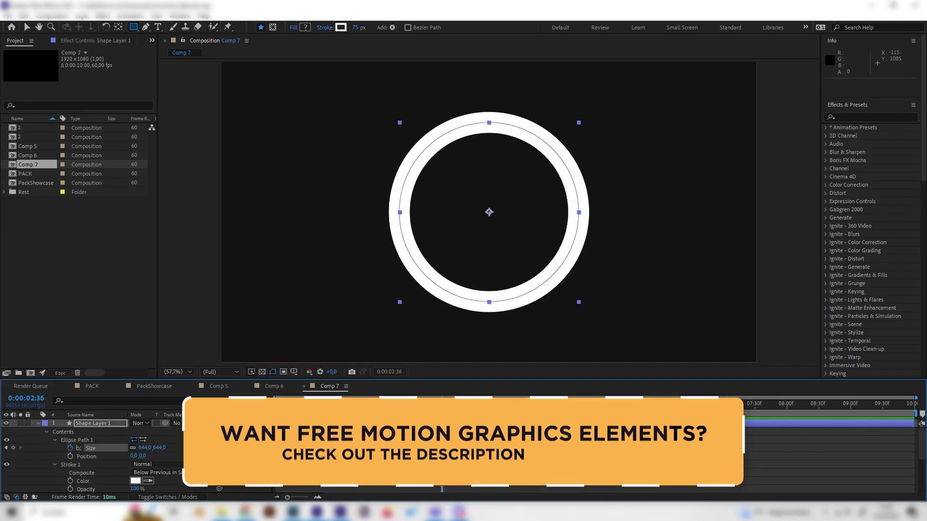
pyautogui.scroll(-1, 97, 482)
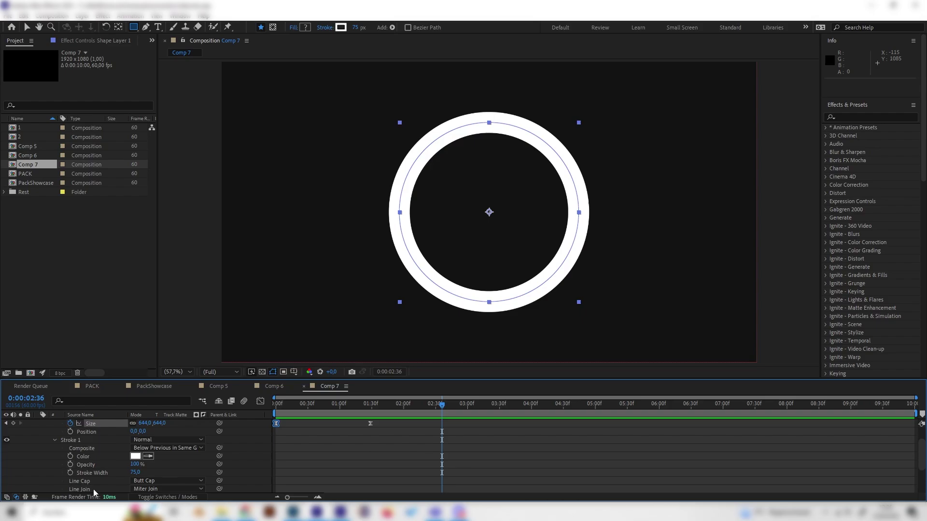
pyautogui.click(99, 473)
pyautogui.press('Home')
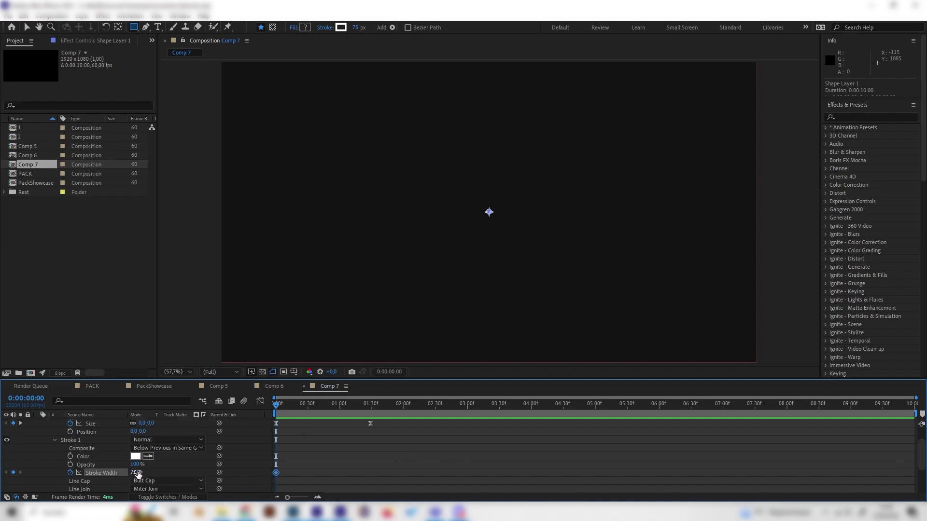
# Set Stroke Width to 0 at 0:00:01:15 and preview from the start.
pyautogui.moveTo(329, 411); pyautogui.dragTo(363, 407)
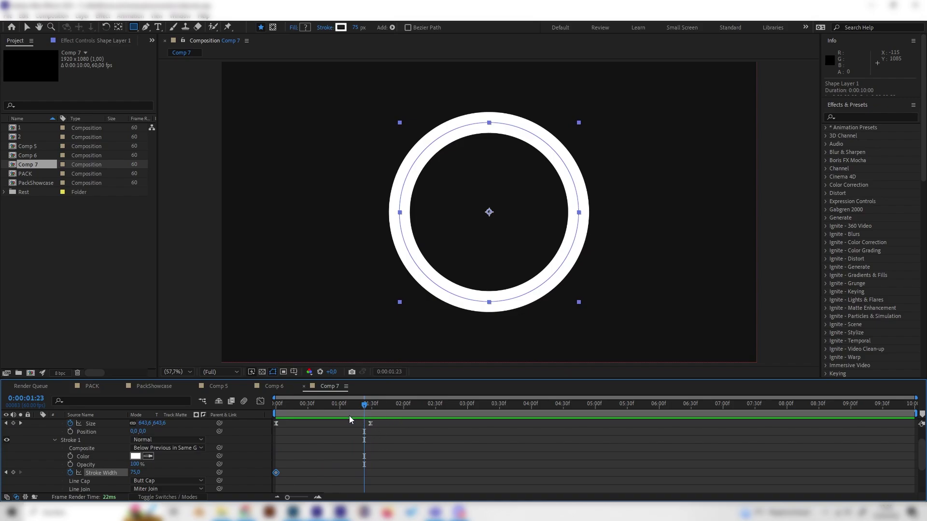
pyautogui.moveTo(357, 407); pyautogui.dragTo(356, 408)
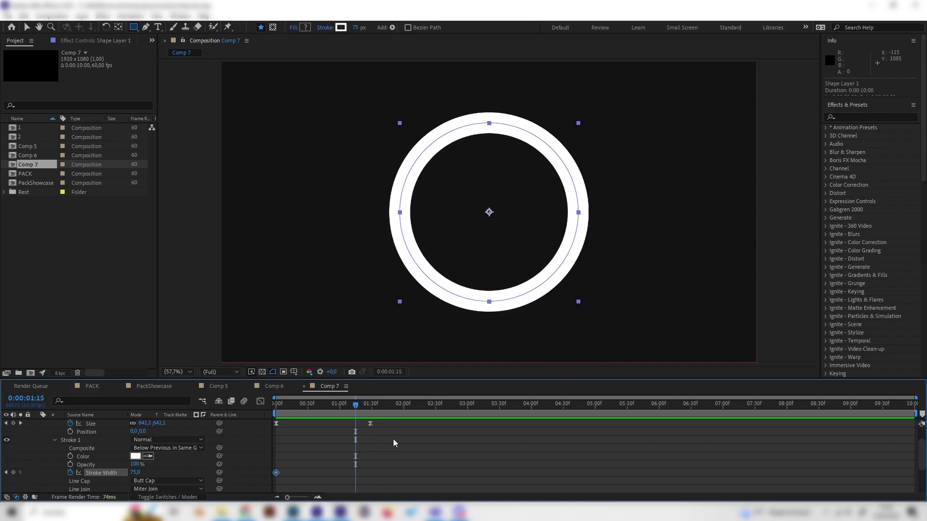
pyautogui.click(199, 482)
pyautogui.click(228, 473)
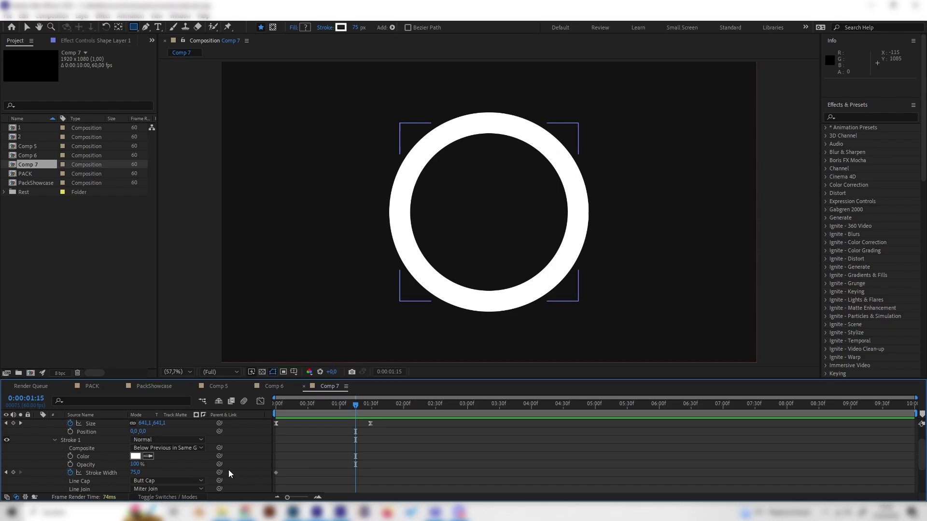
pyautogui.press('Return')
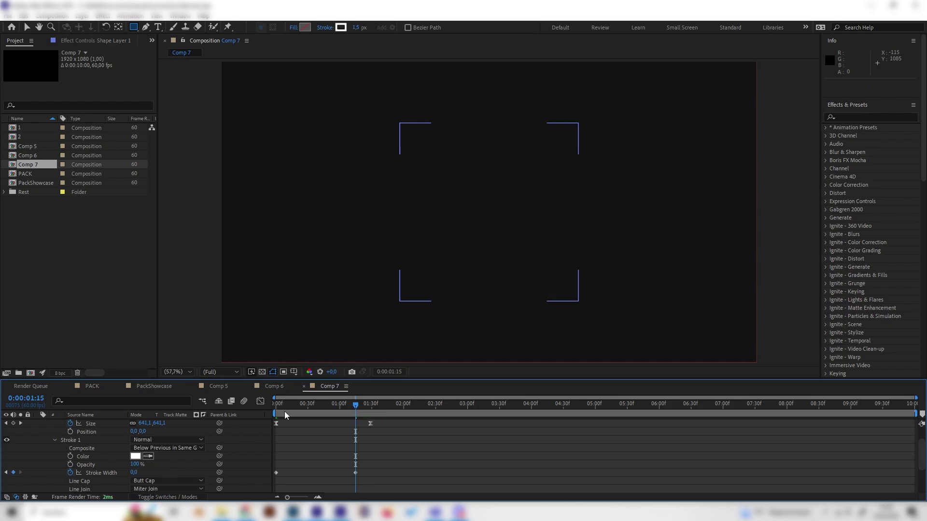
pyautogui.press('Home')
pyautogui.press('space')
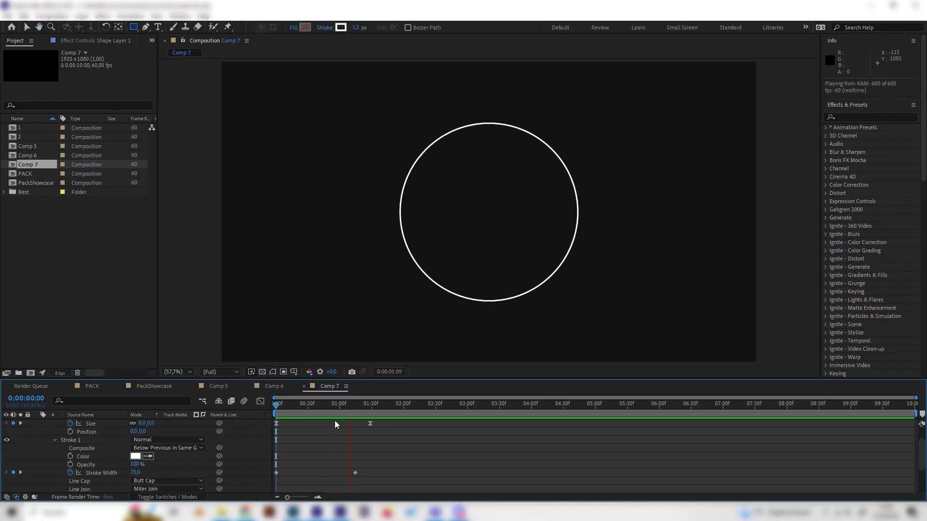
# Search 'roughe' in Effects & Presets and drag Roughen Edges onto Shape Layer 1.
pyautogui.press('space')
pyautogui.scroll(3, 89, 465)
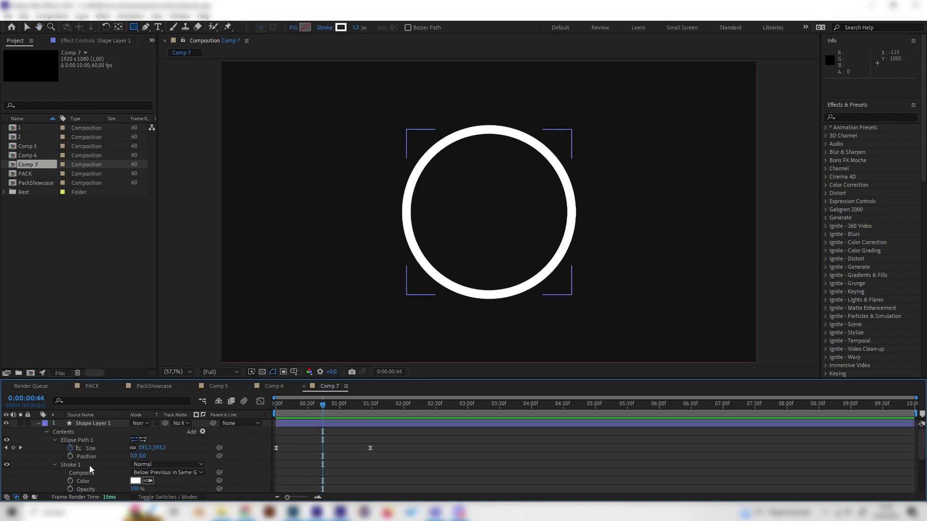
pyautogui.click(74, 423)
pyautogui.click(851, 118)
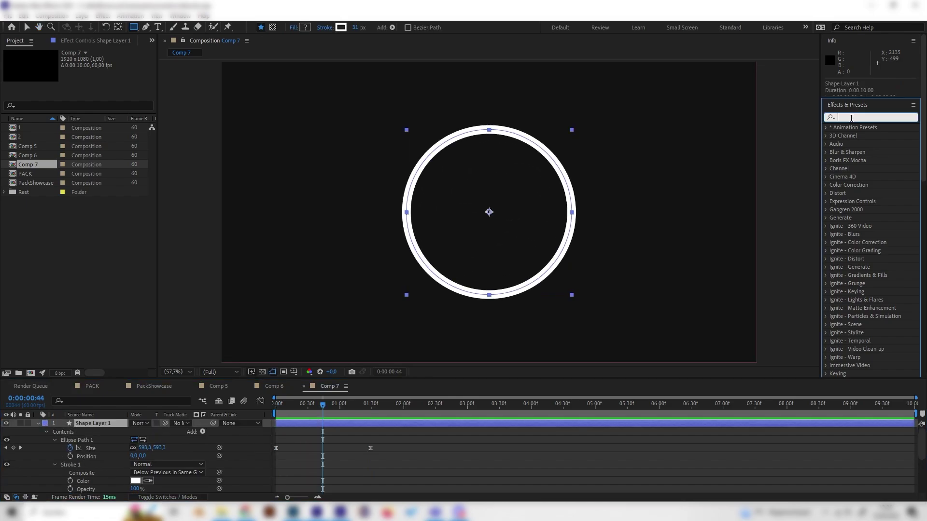
pyautogui.write('roughe')
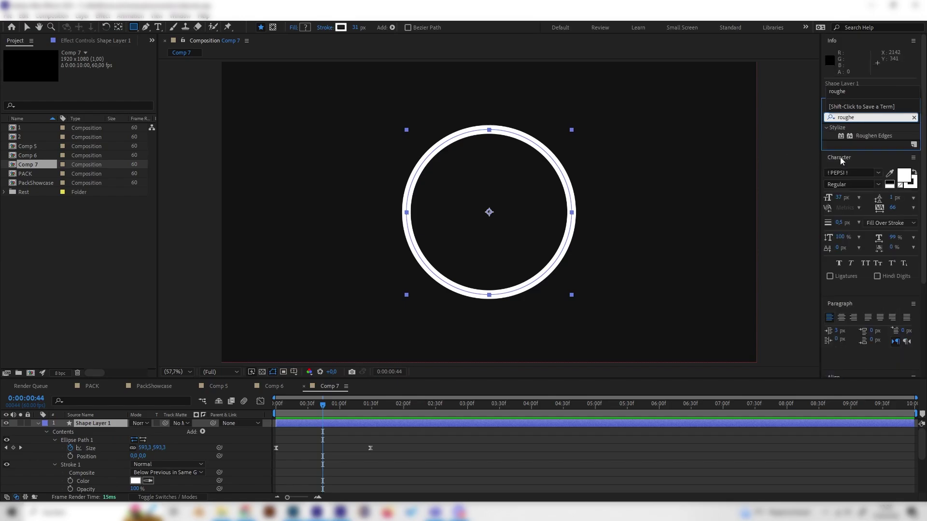
pyautogui.moveTo(874, 135); pyautogui.dragTo(117, 423)
pyautogui.moveTo(331, 404); pyautogui.dragTo(312, 407)
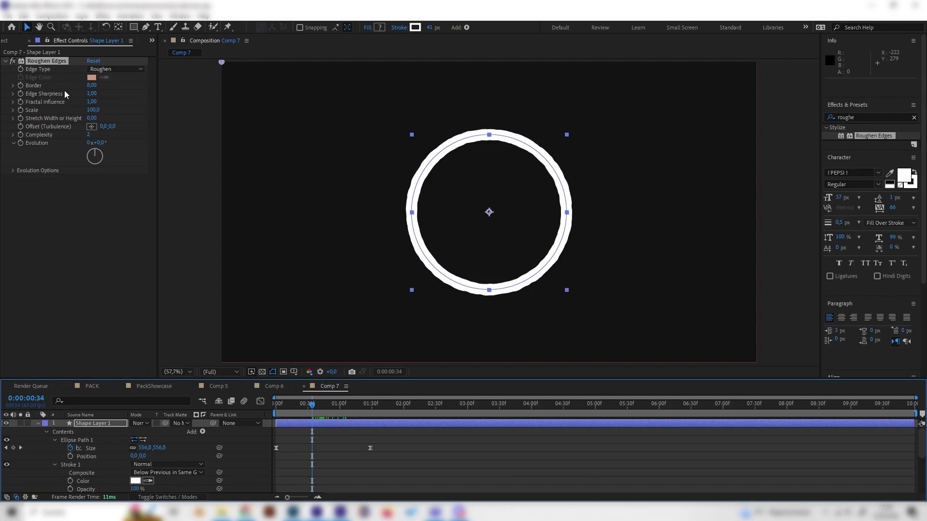
# Set Roughen Edges Border to 45.50, Edge Sharpness to 5.82 and Scale to 146.
pyautogui.moveTo(94, 87); pyautogui.dragTo(435, 174)
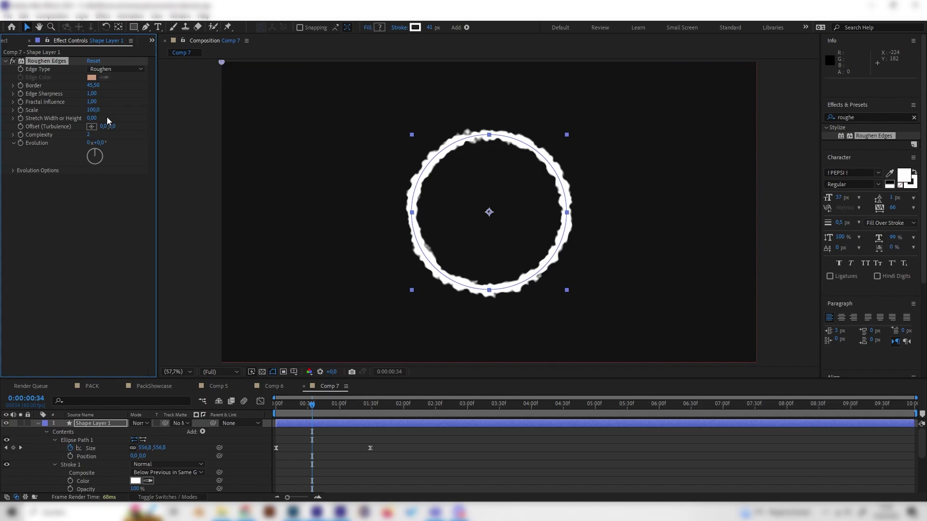
pyautogui.moveTo(92, 95); pyautogui.dragTo(93, 97)
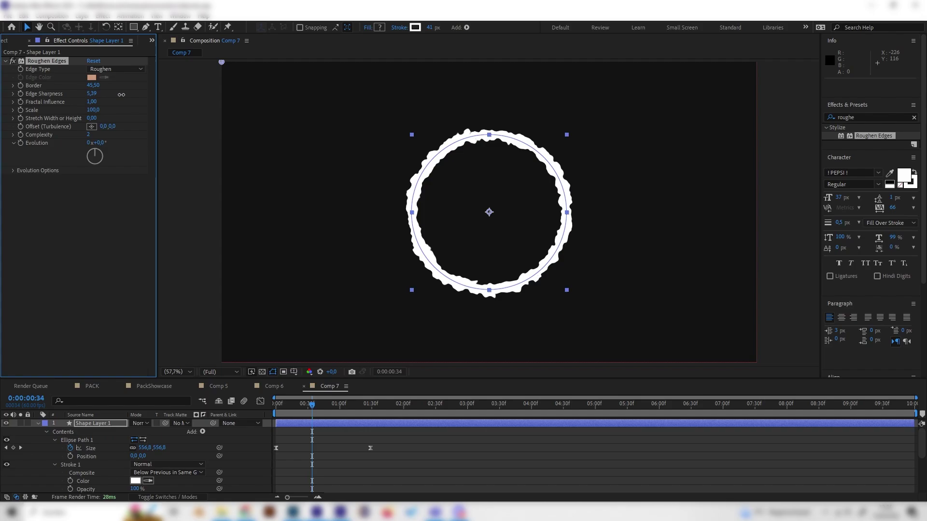
pyautogui.press('.')
pyautogui.press('.')
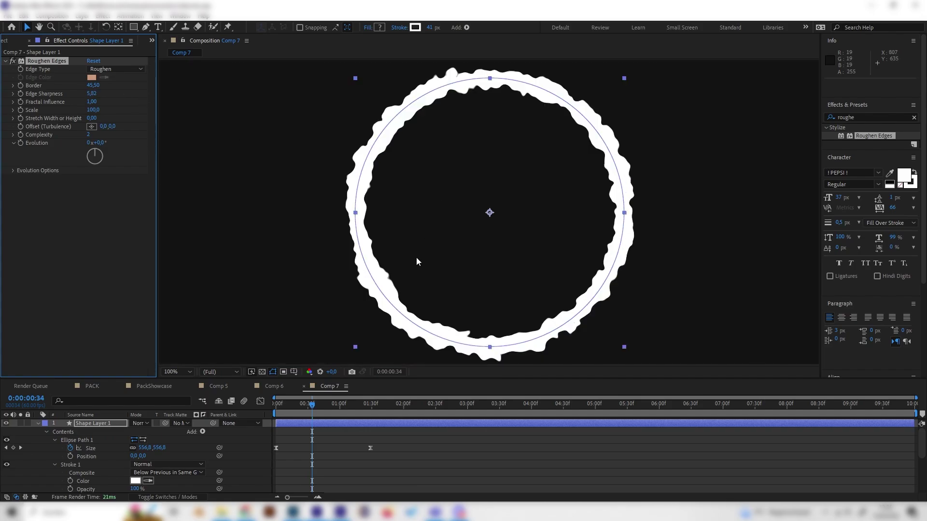
pyautogui.press(',')
pyautogui.press(',')
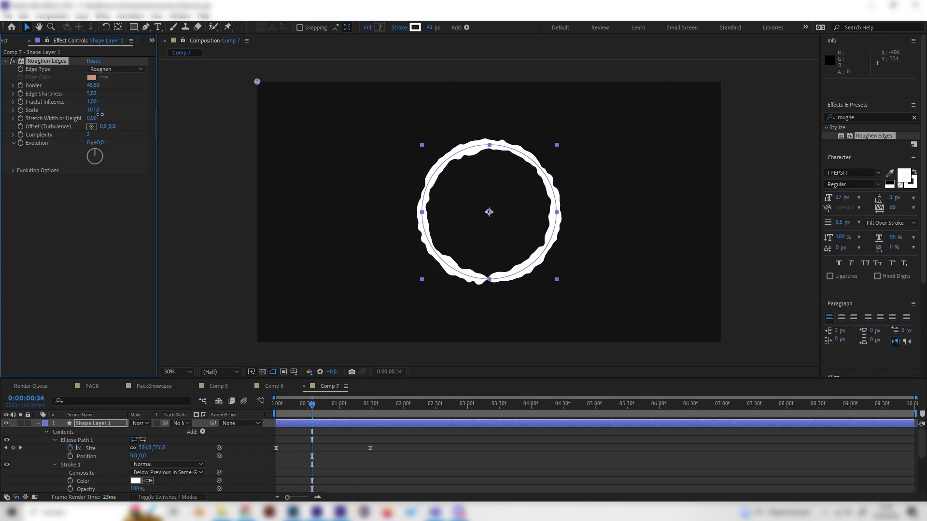
pyautogui.moveTo(100, 114); pyautogui.dragTo(125, 121)
# Preview the burst and drag the work-area end to about 1:36.
pyautogui.click(332, 386)
pyautogui.press('space')
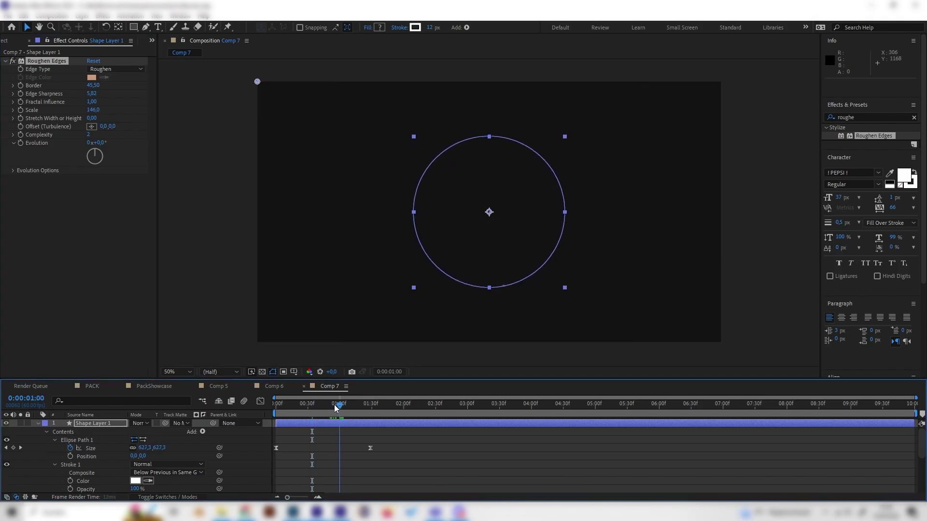
pyautogui.press('space')
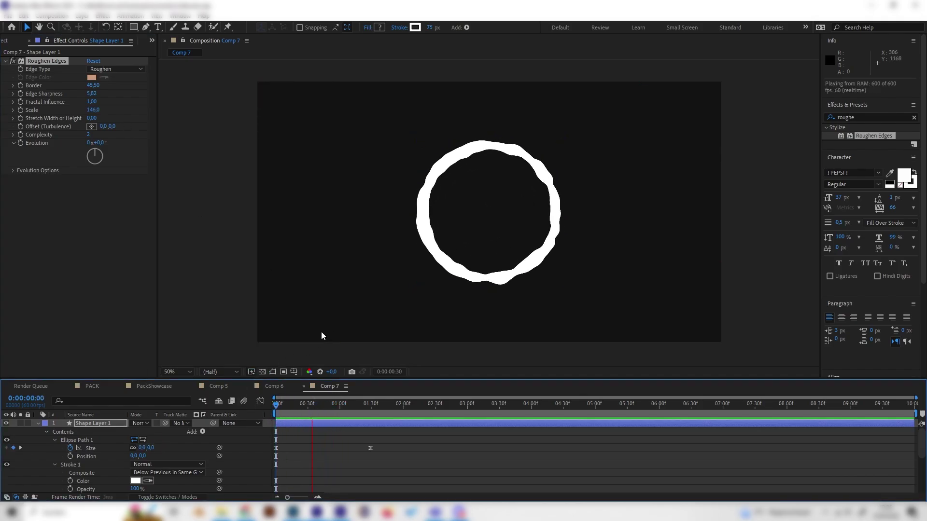
pyautogui.moveTo(359, 409); pyautogui.dragTo(241, 409)
pyautogui.press('space')
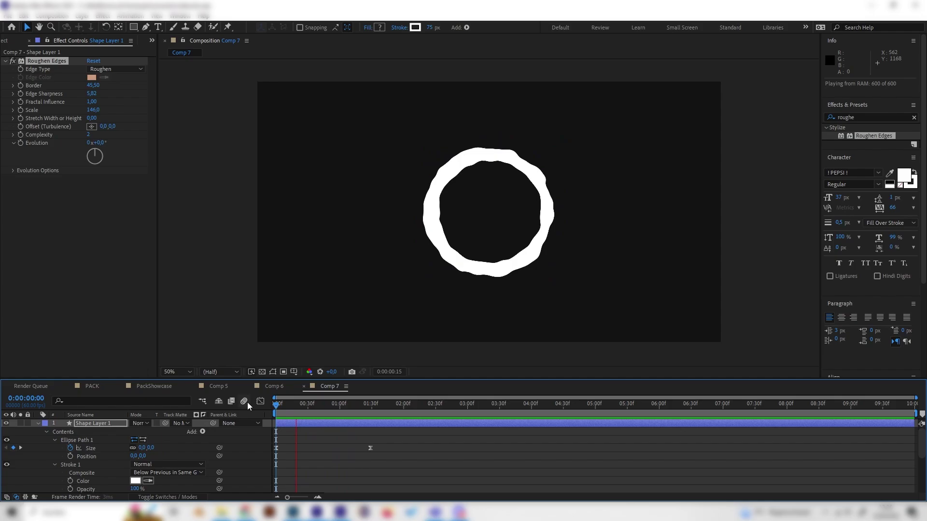
pyautogui.press('space')
pyautogui.moveTo(916, 413); pyautogui.dragTo(380, 415)
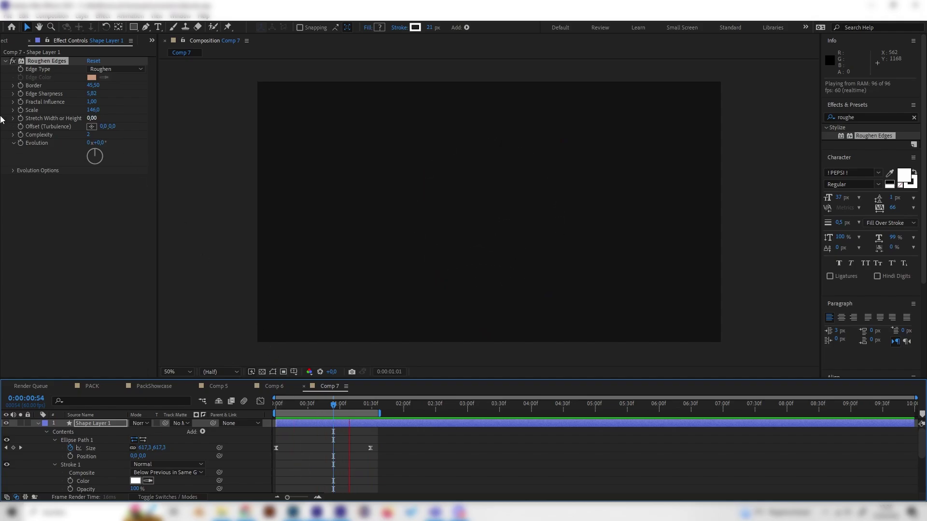
pyautogui.press('space')
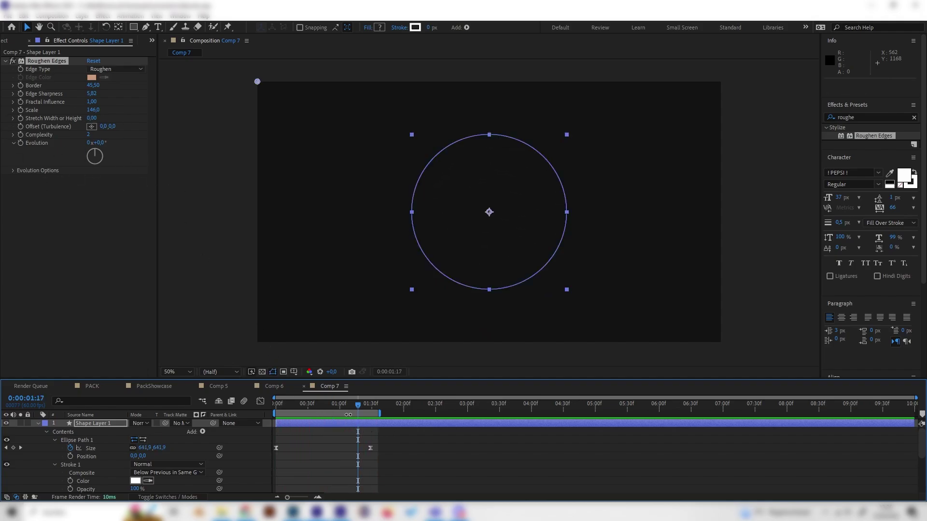
# Try Complexity 10, undo it back to 2, and preview the ring.
pyautogui.moveTo(319, 404); pyautogui.dragTo(301, 405)
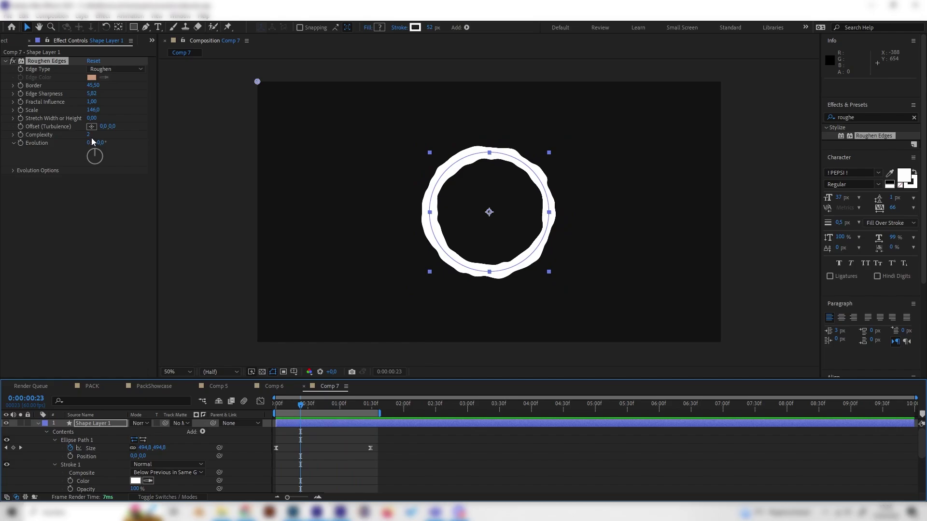
pyautogui.moveTo(88, 138); pyautogui.dragTo(140, 138)
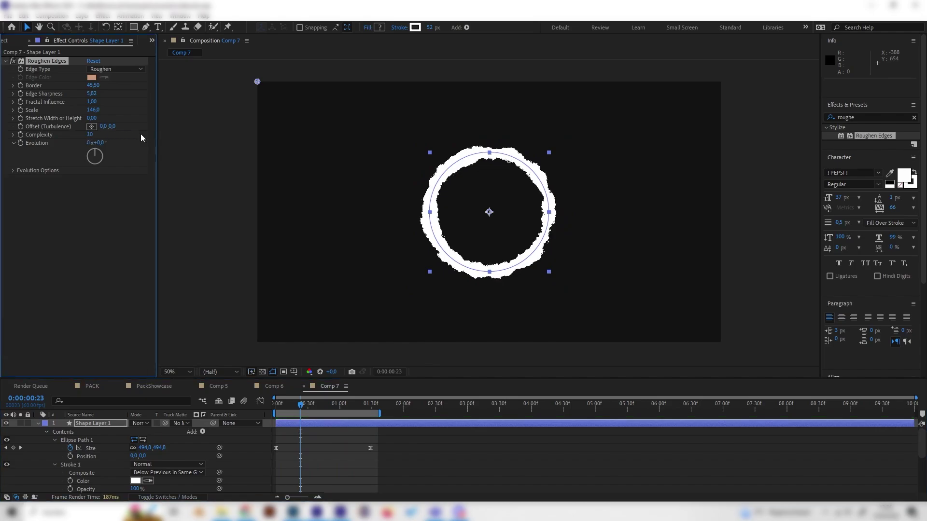
pyautogui.hotkey('ctrl', 'z')
pyautogui.click(242, 407)
pyautogui.press('space')
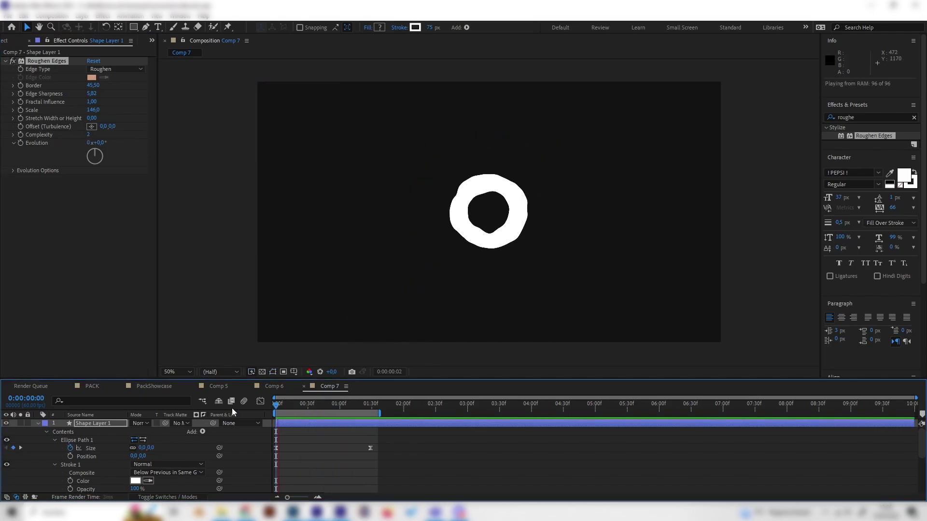